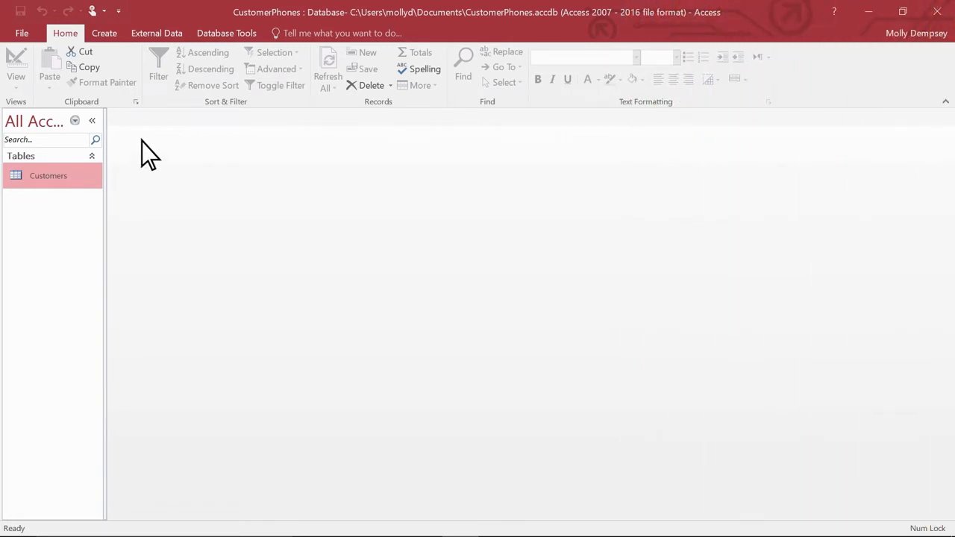
- Create a new blank table in Design view
click(105, 34)
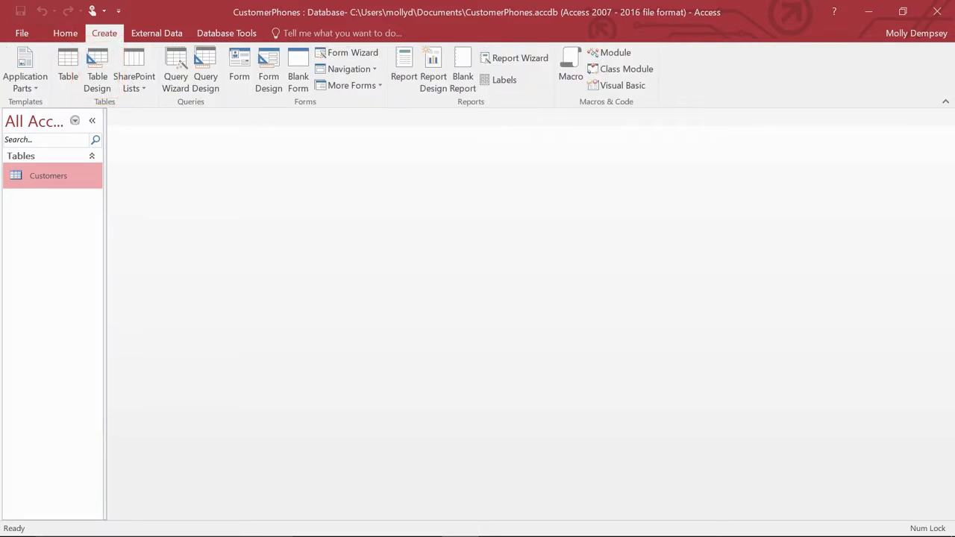
key(alt)
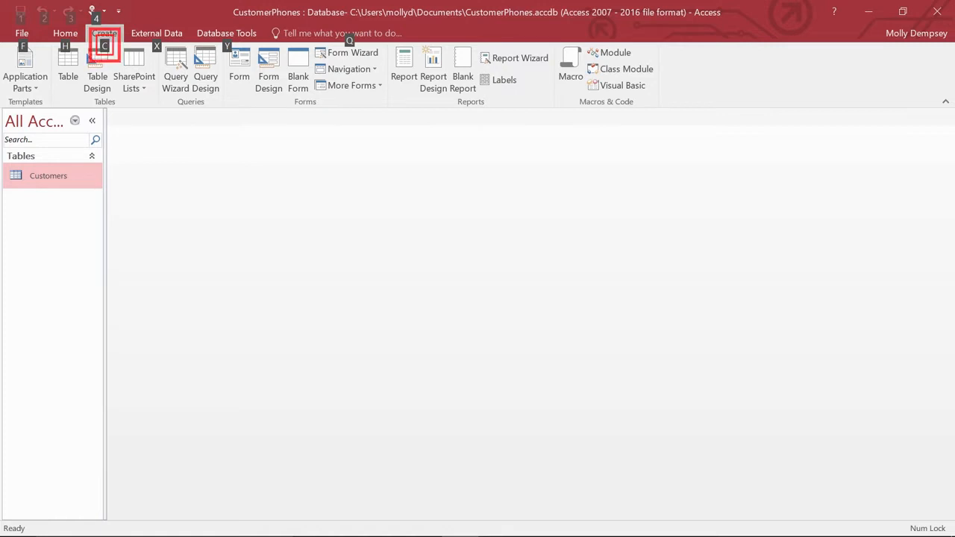
key(c)
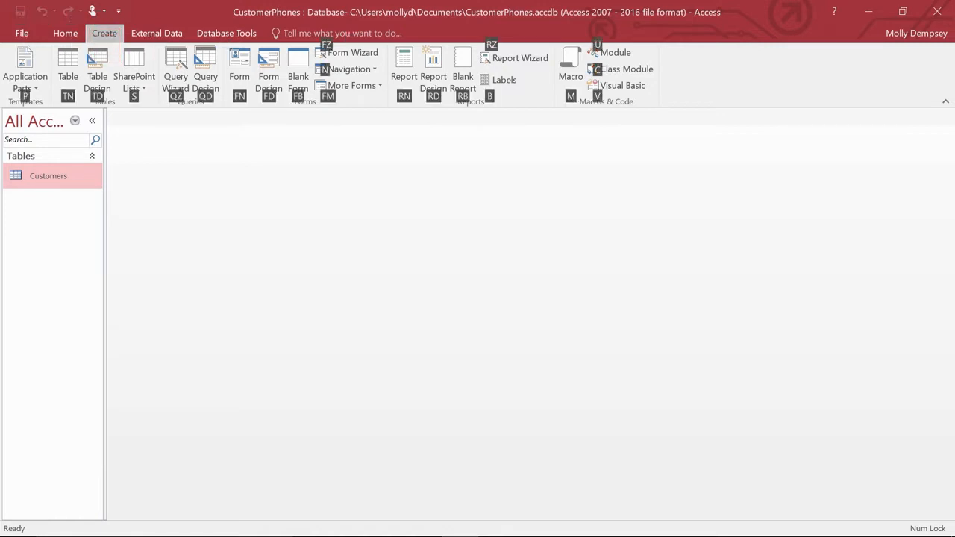
key(t)
key(d)
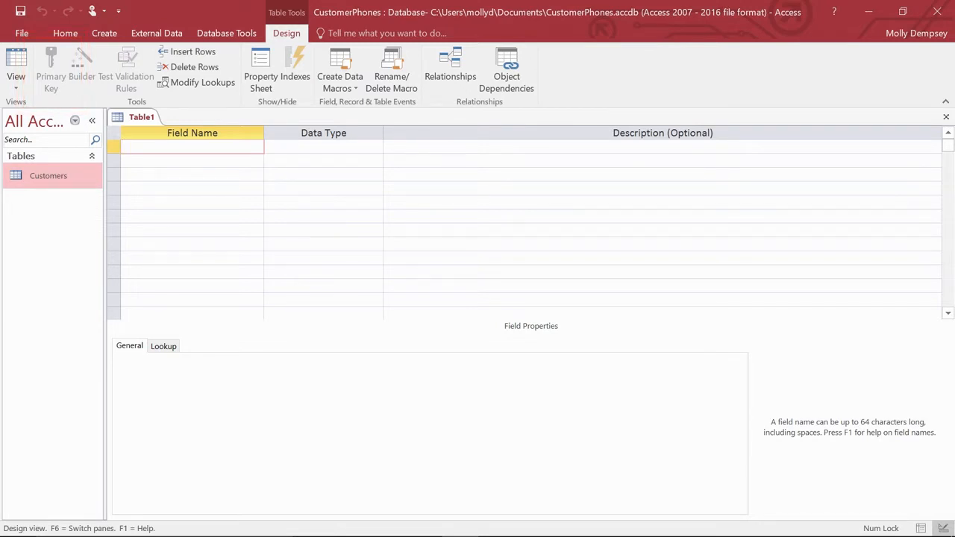
- Add a Phone ID field with the AutoNumber data type and make it the table's primary key
text(Phone ID)
click(376, 148)
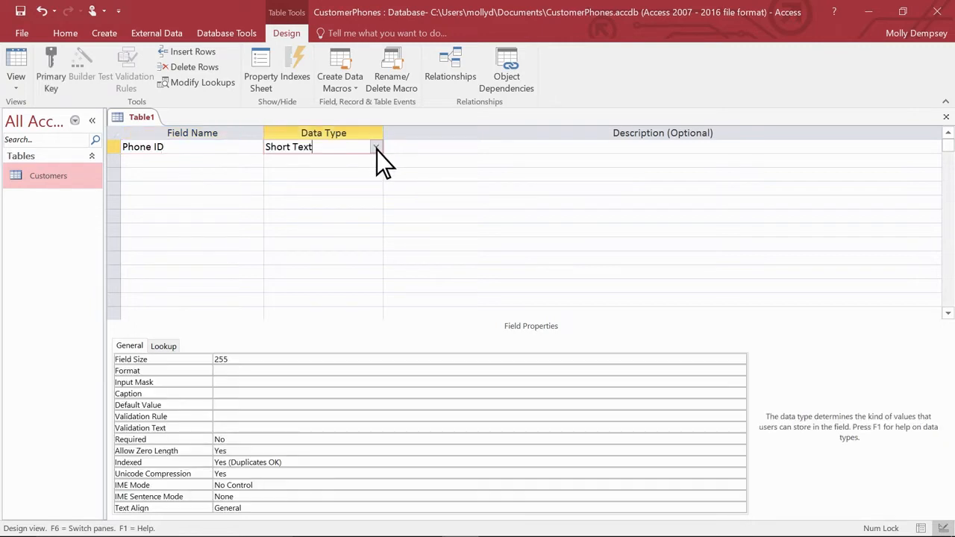
click(376, 148)
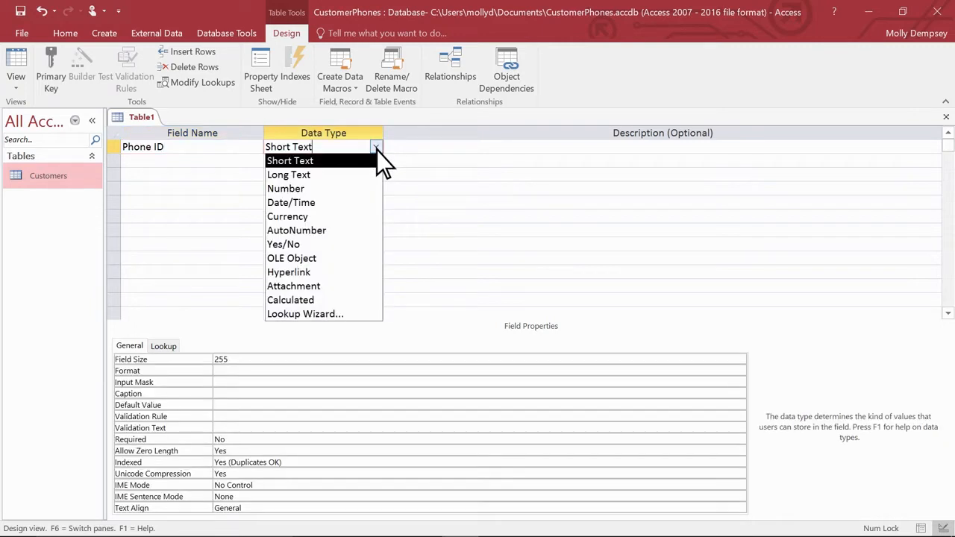
click(349, 234)
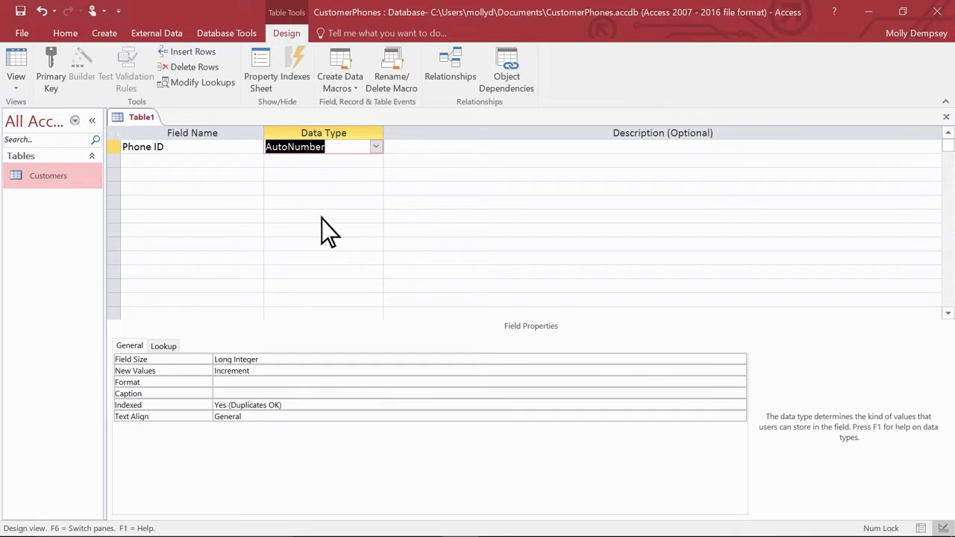
click(50, 70)
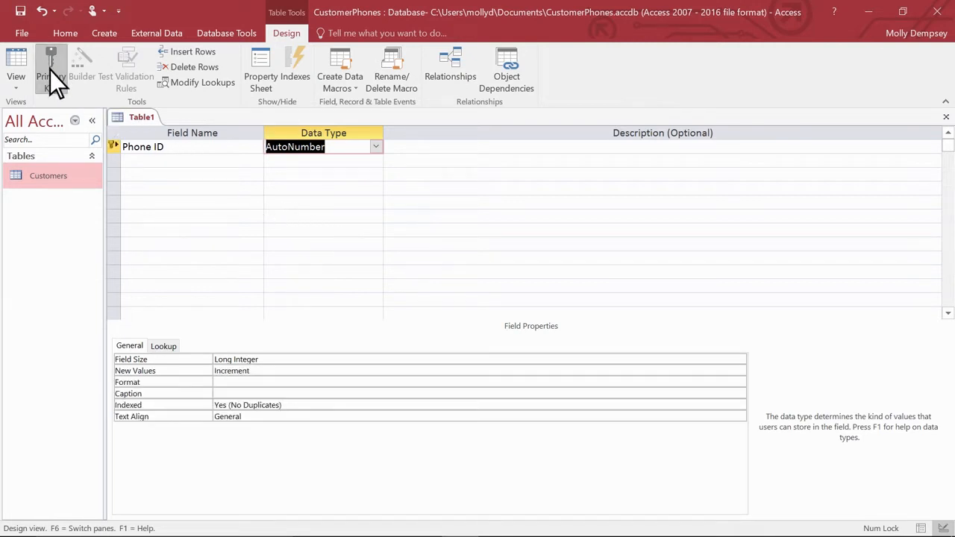
right_click(215, 152)
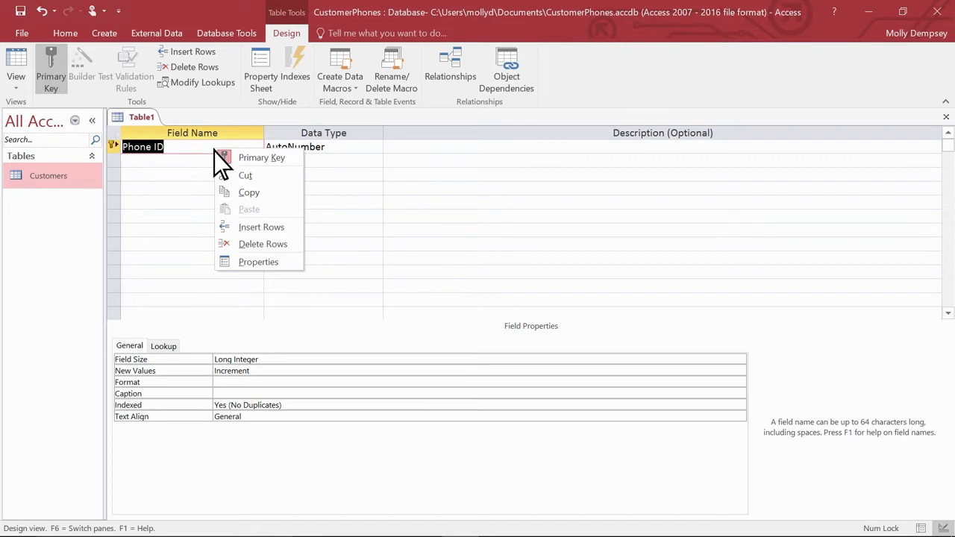
key(Escape)
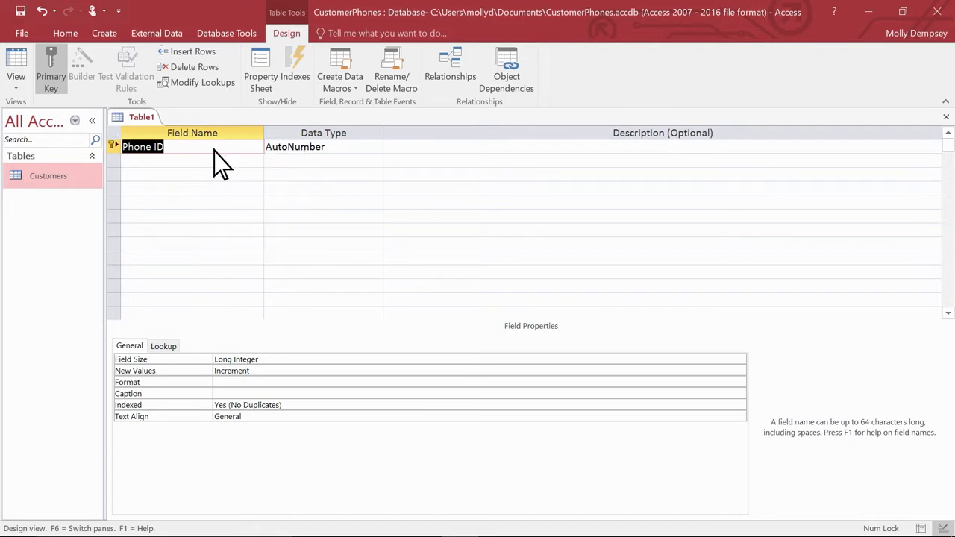
key(alt)
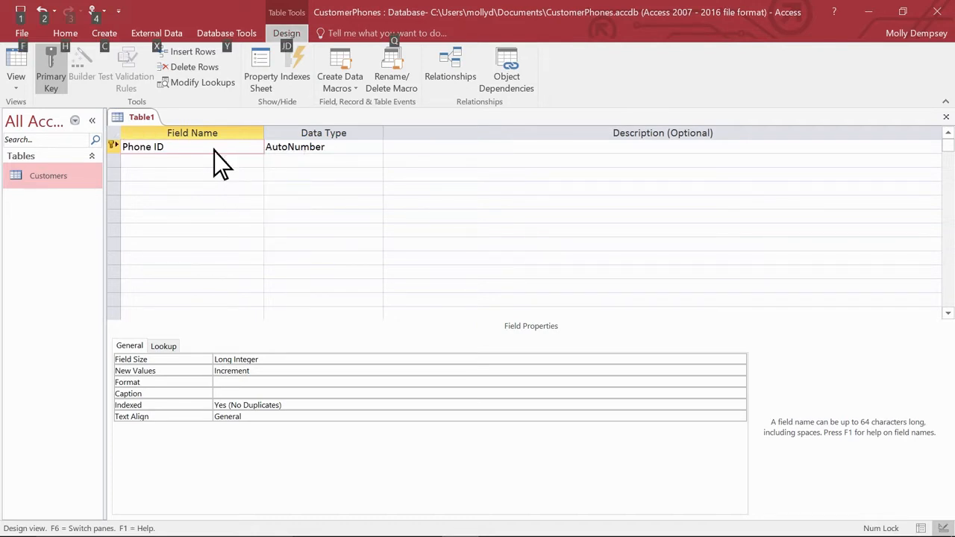
key(Escape)
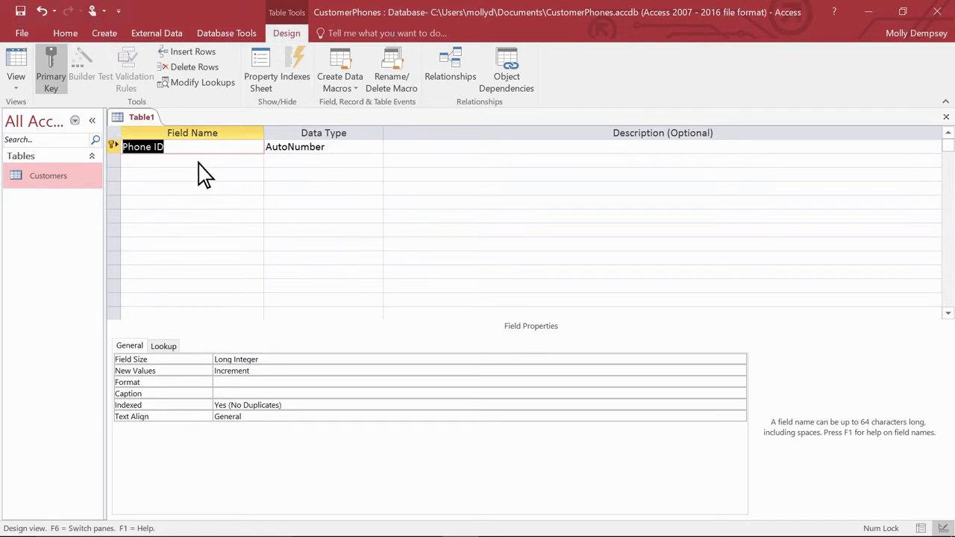
- Add a Phone Number field with the Short Text data type below Phone ID
click(199, 162)
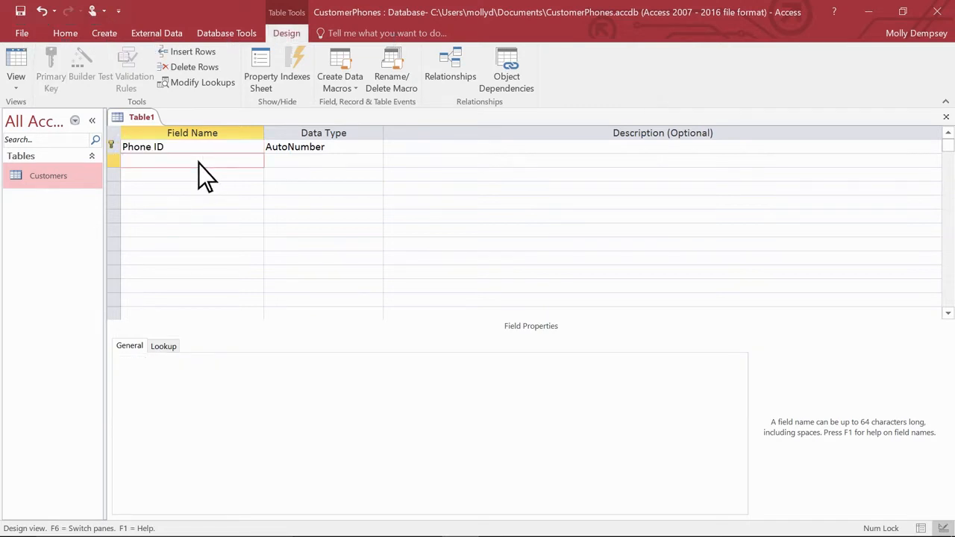
text(Phone Number)
key(Tab)
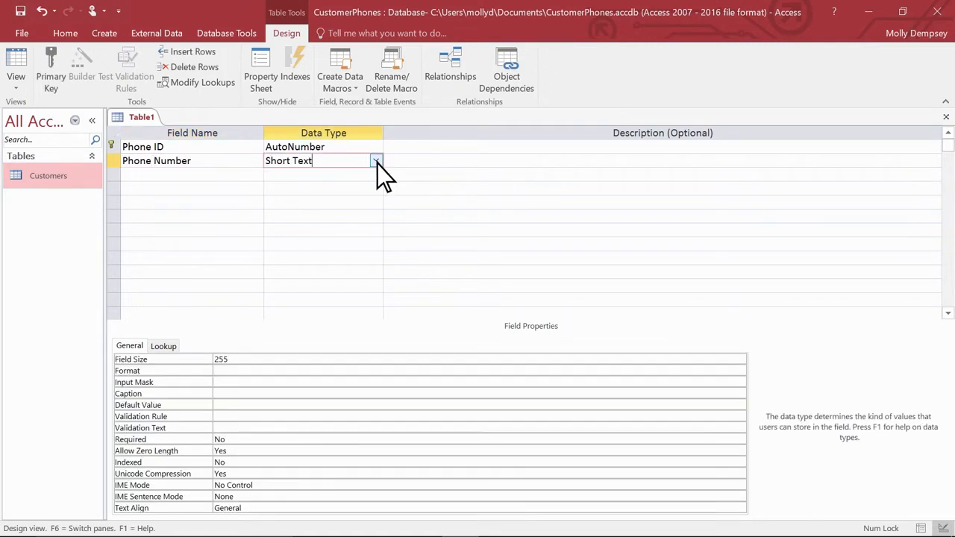
- Add a Type field and start the Lookup Wizard for it, choosing to type in the list values
click(184, 176)
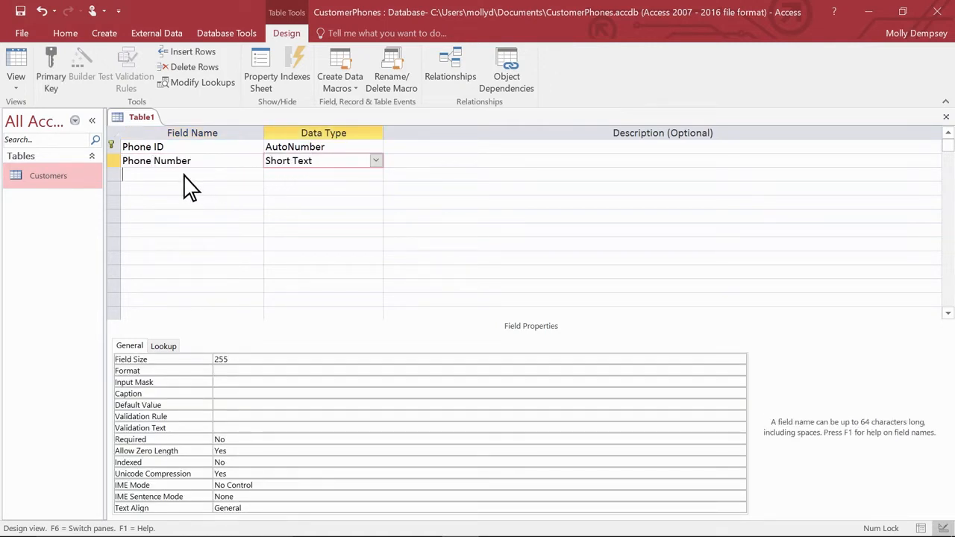
text(Type)
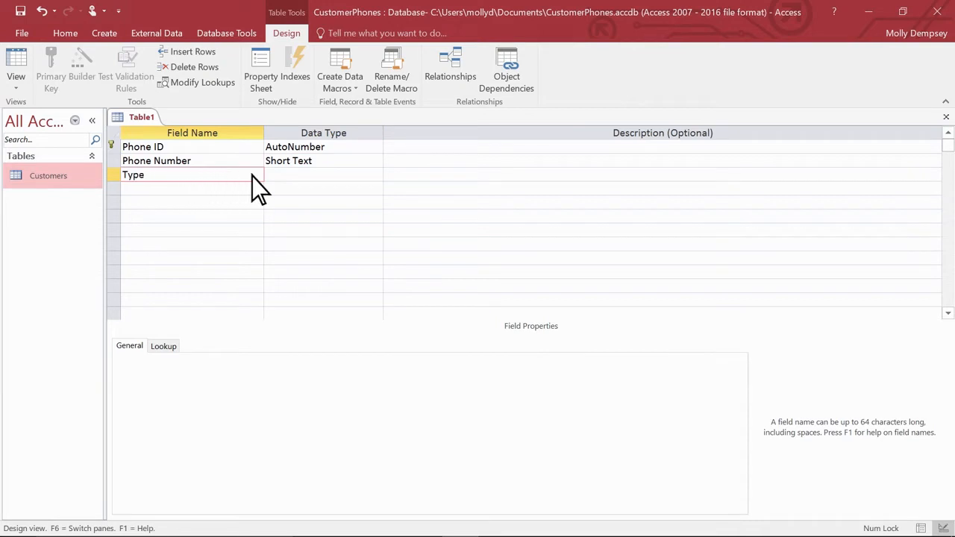
click(377, 177)
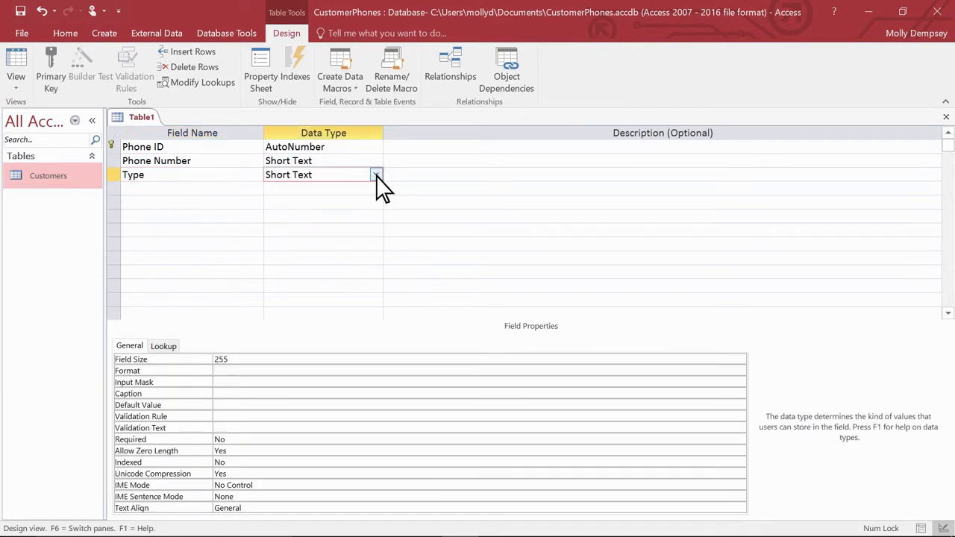
click(377, 175)
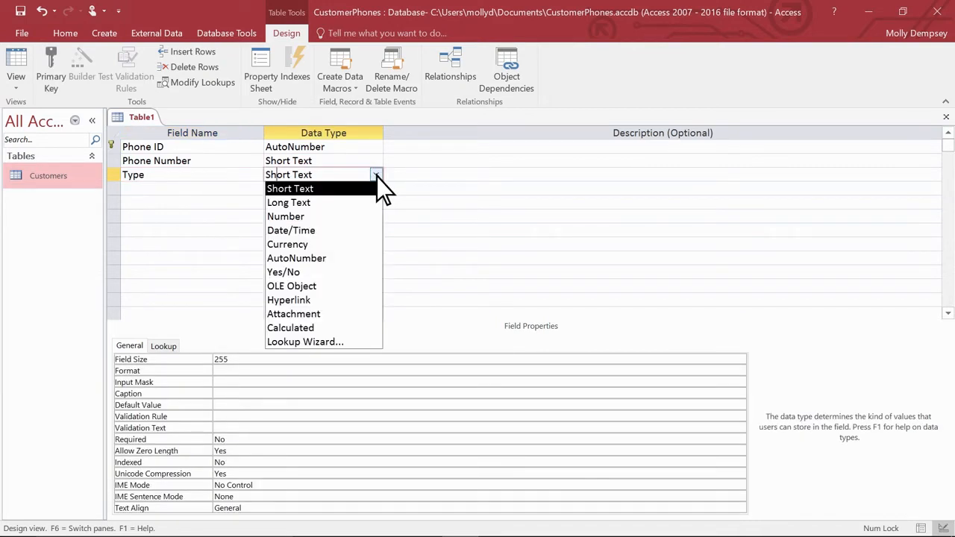
click(348, 342)
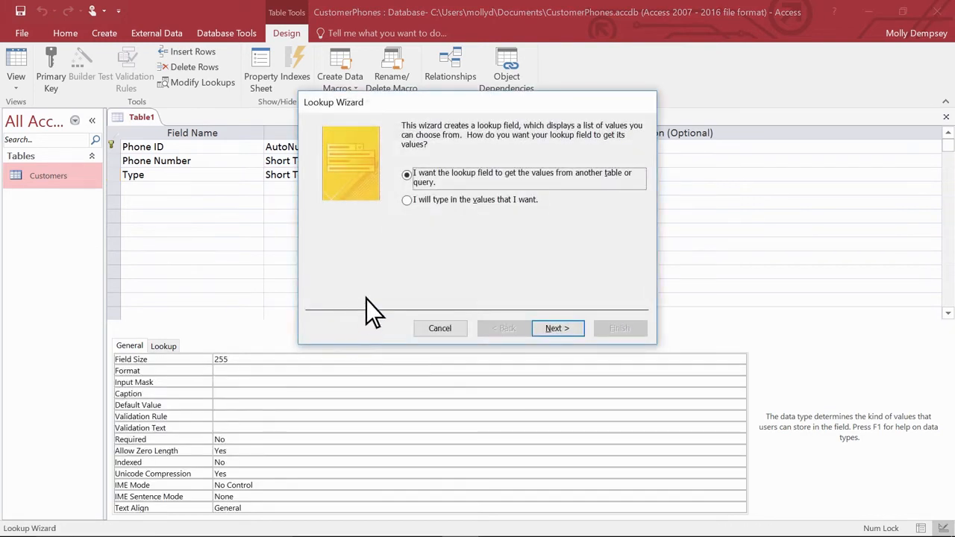
click(406, 201)
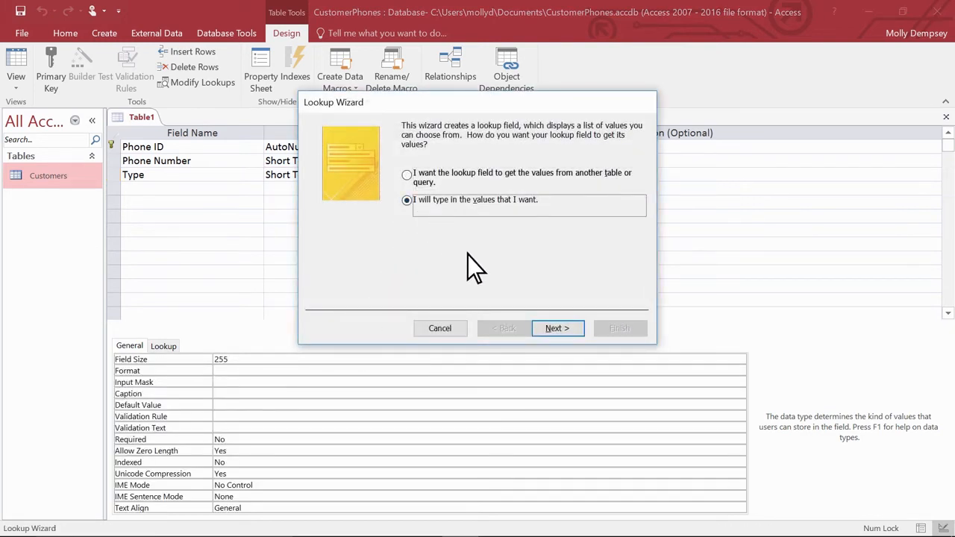
click(557, 328)
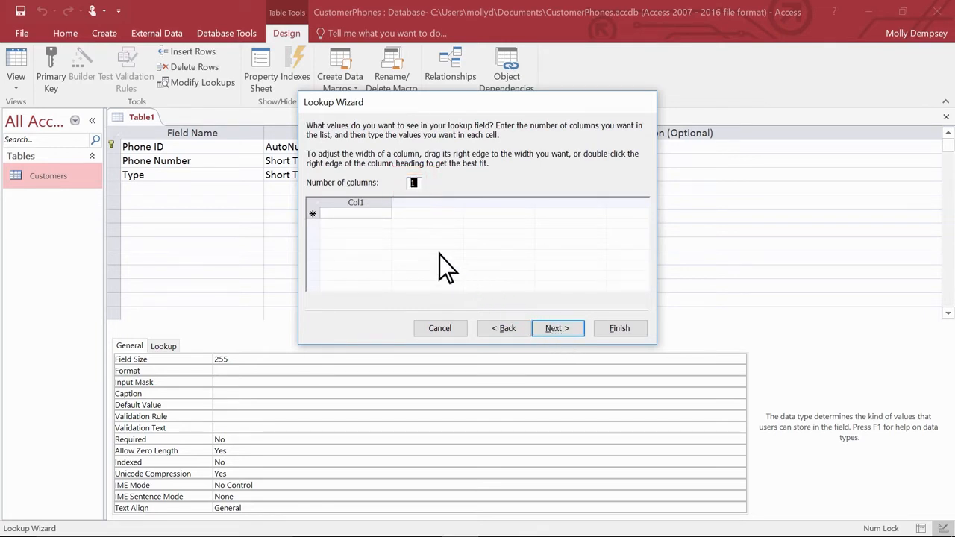
- Enter Office, Mobile, Fax, Emergency and Home as the lookup values and finish the wizard with the label Type
click(378, 215)
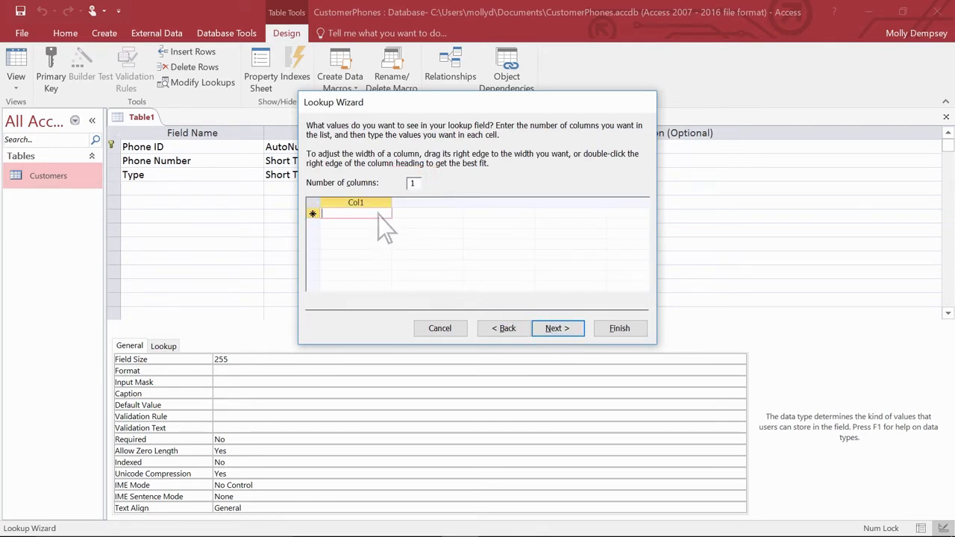
text(Office)
key(Tab)
text(M)
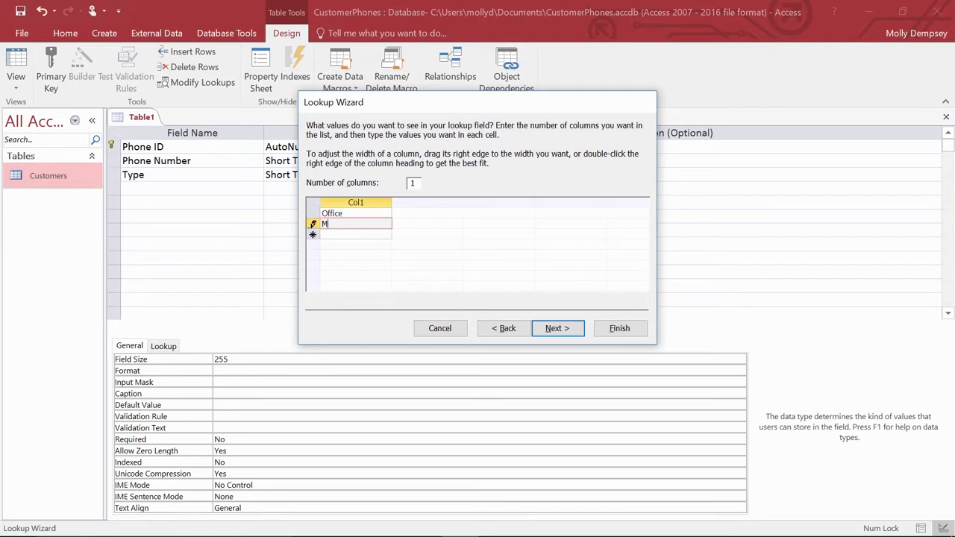
text(obile)
key(Tab)
text(Fax)
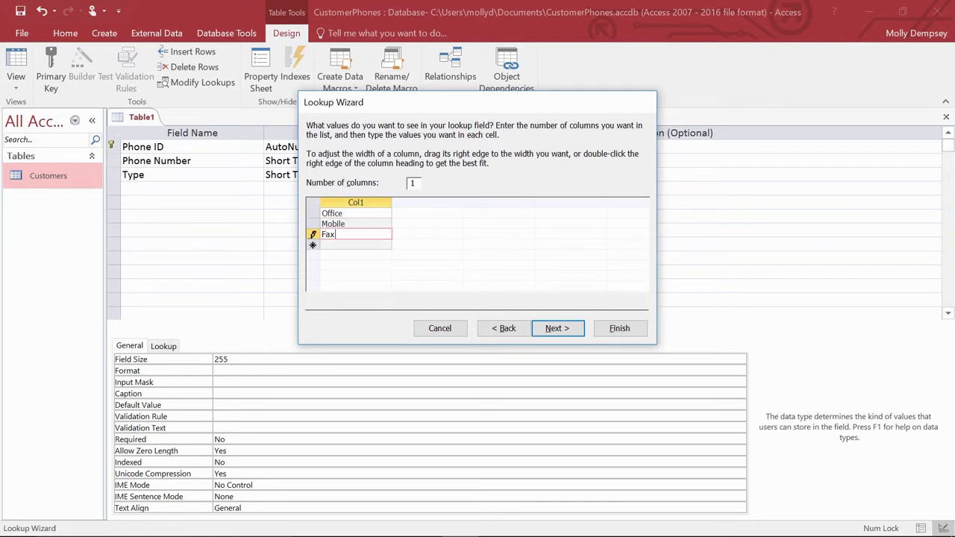
key(Tab)
text(Emergency)
key(Tab)
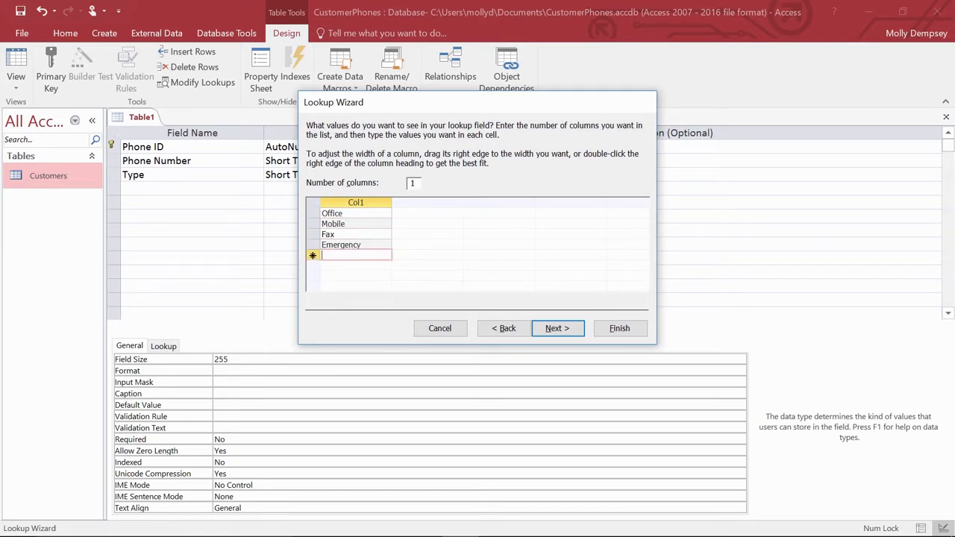
text(Home)
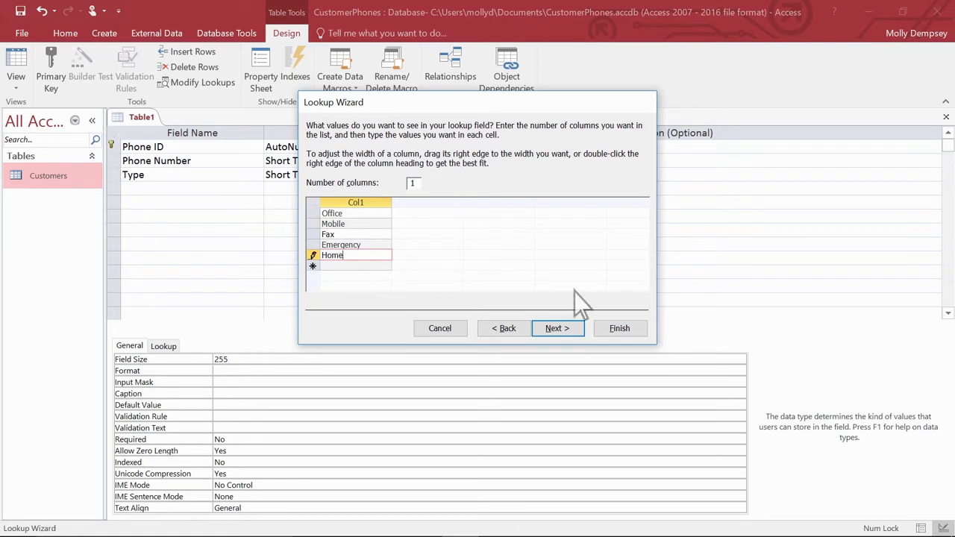
click(557, 332)
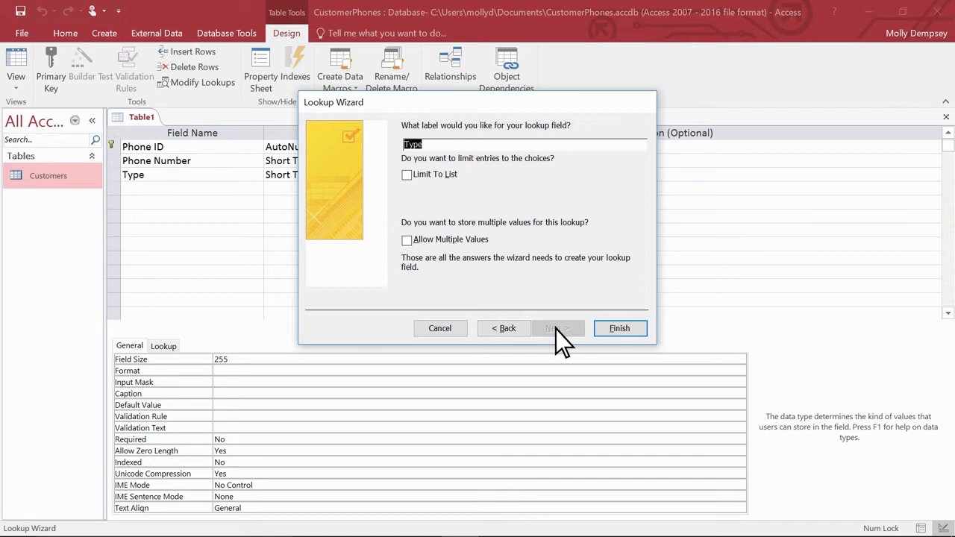
click(617, 330)
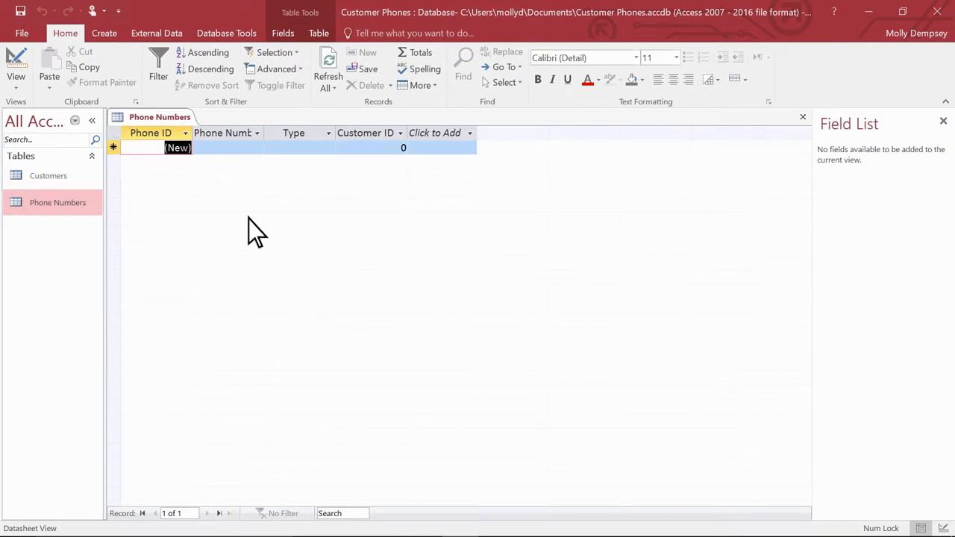
- Examine the choices offered for the Type field in the Phone Numbers datasheet
click(330, 149)
click(329, 149)
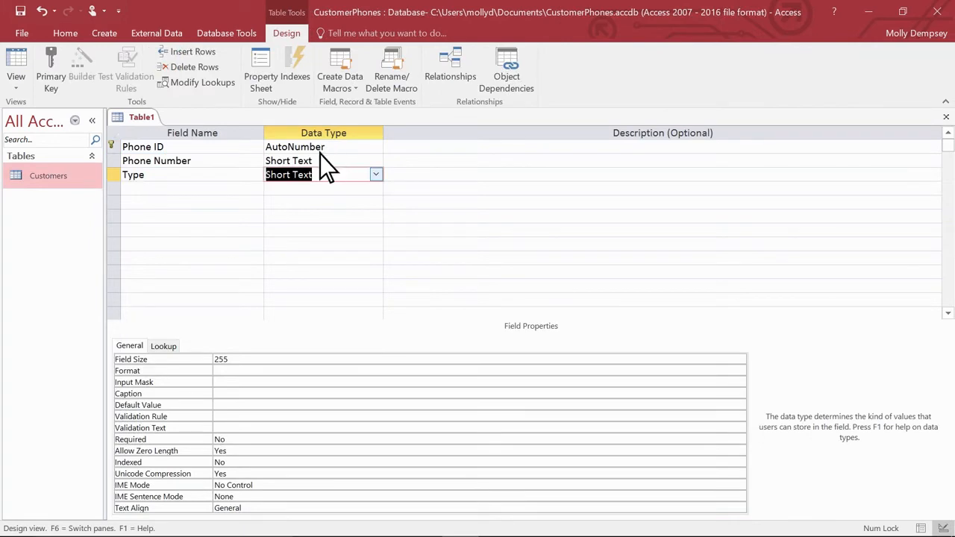
- Add a Customer IDFK field with the Number data type below Type
click(226, 188)
text(Customer IDFK)
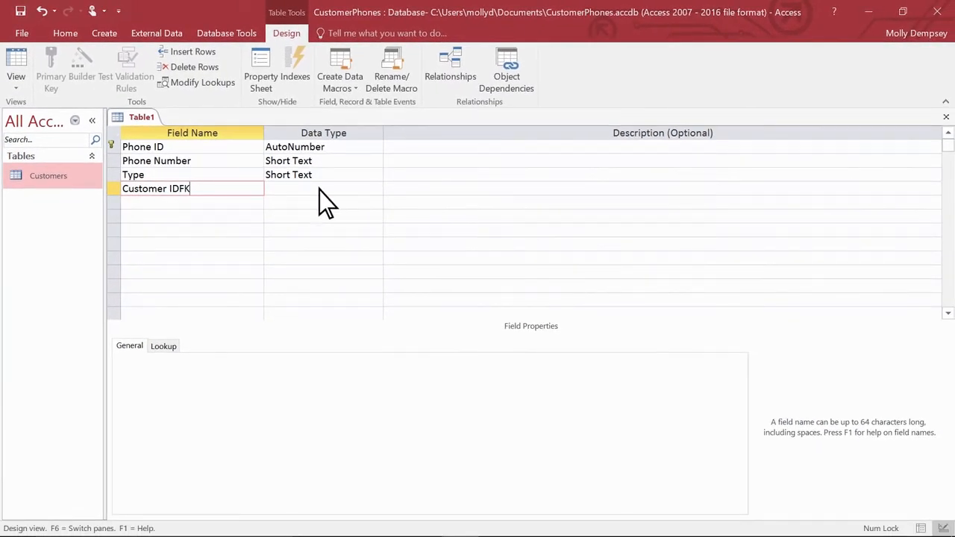
click(391, 197)
click(376, 190)
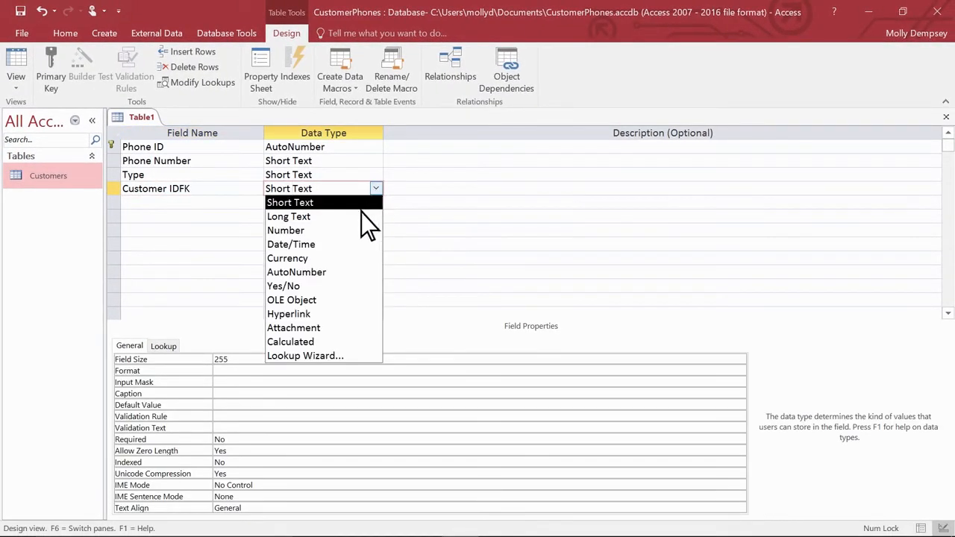
click(347, 230)
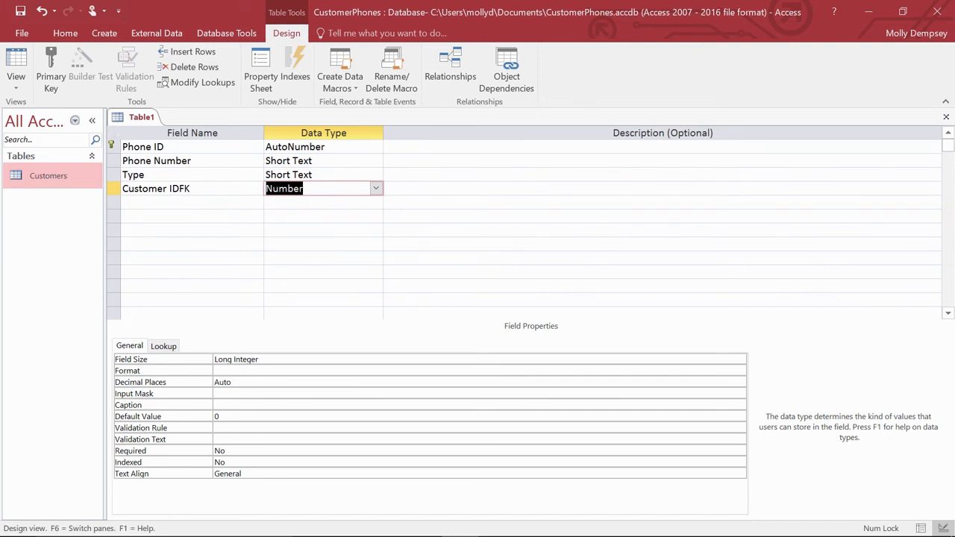
- Save the new table under the name Phone Numbers
key(ctrl+s)
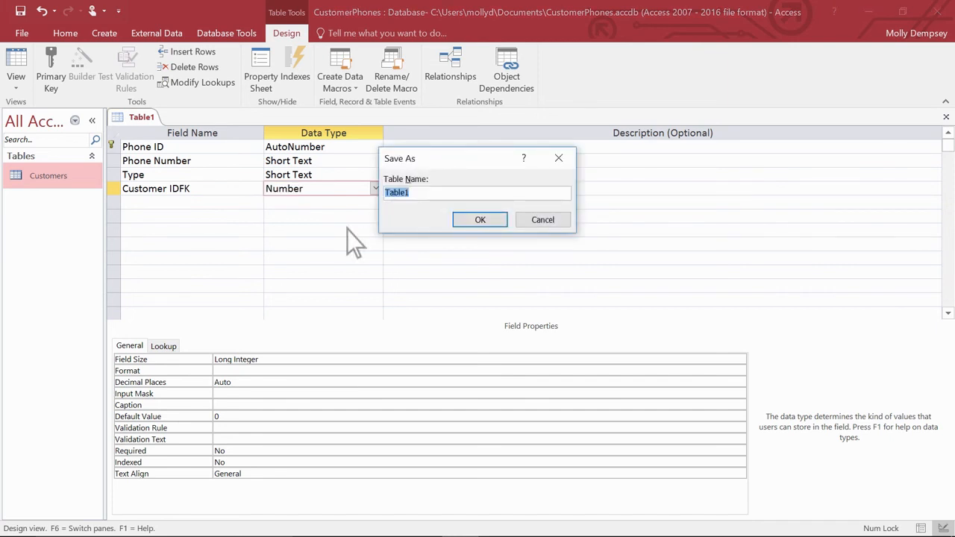
text(Phone Numbers)
click(479, 223)
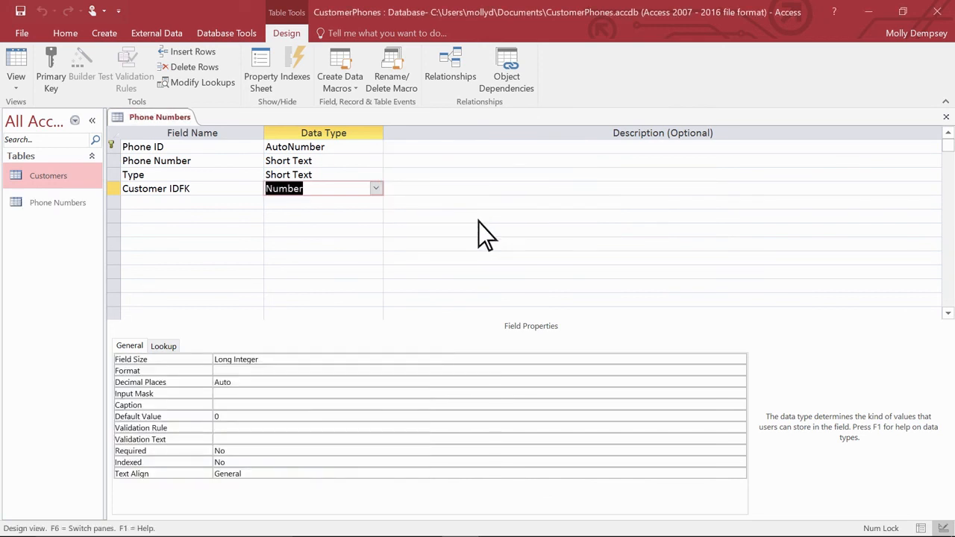